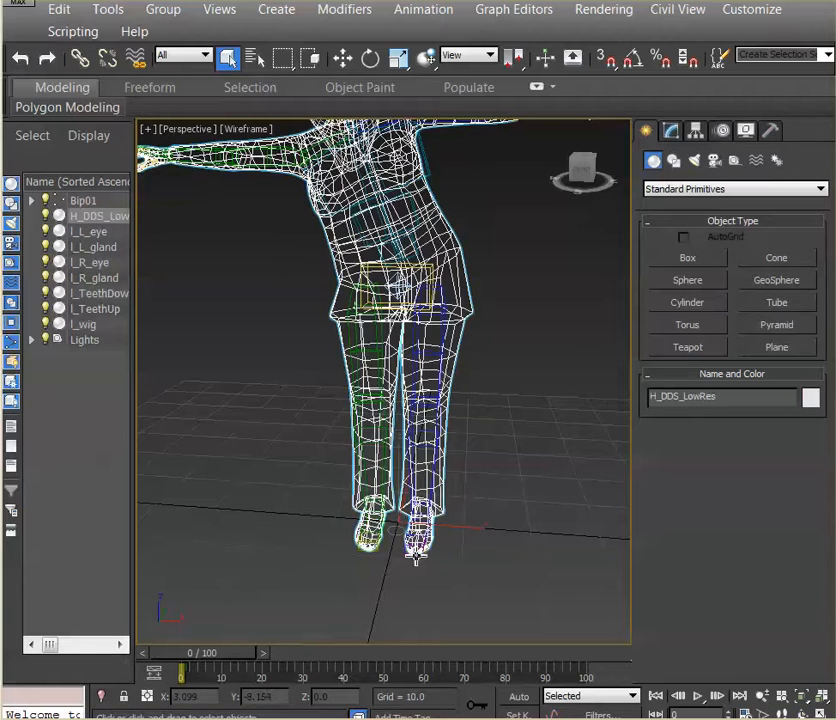
- Select the left foot bone (Bip01 L Foot) and show its name and modifier settings
{"action": "key", "text": "ctrl+r"}
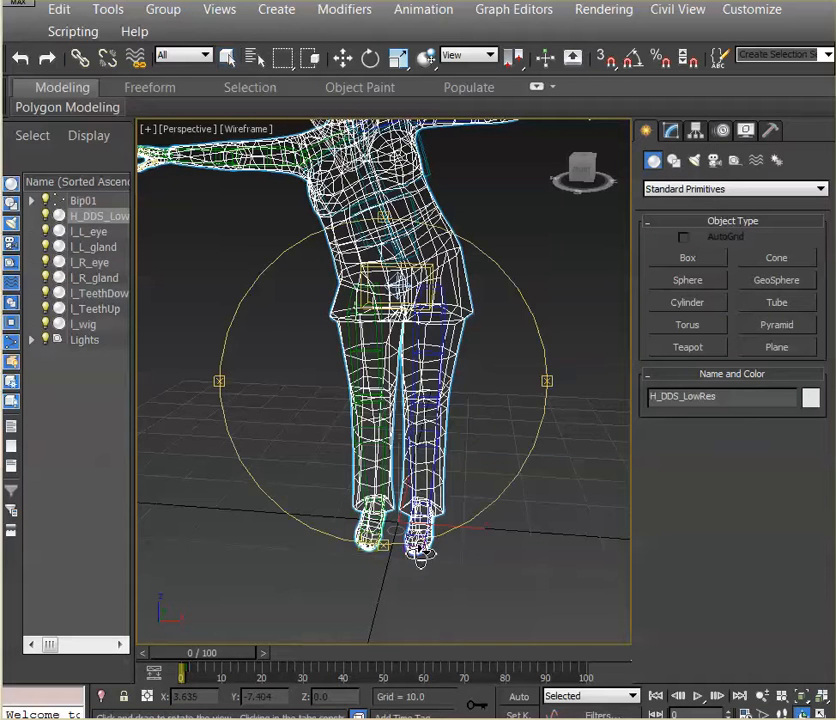
{"action": "left_click_drag", "start_coordinate": [472, 428], "coordinate": [388, 414]}
{"action": "right_click", "coordinate": [426, 553]}
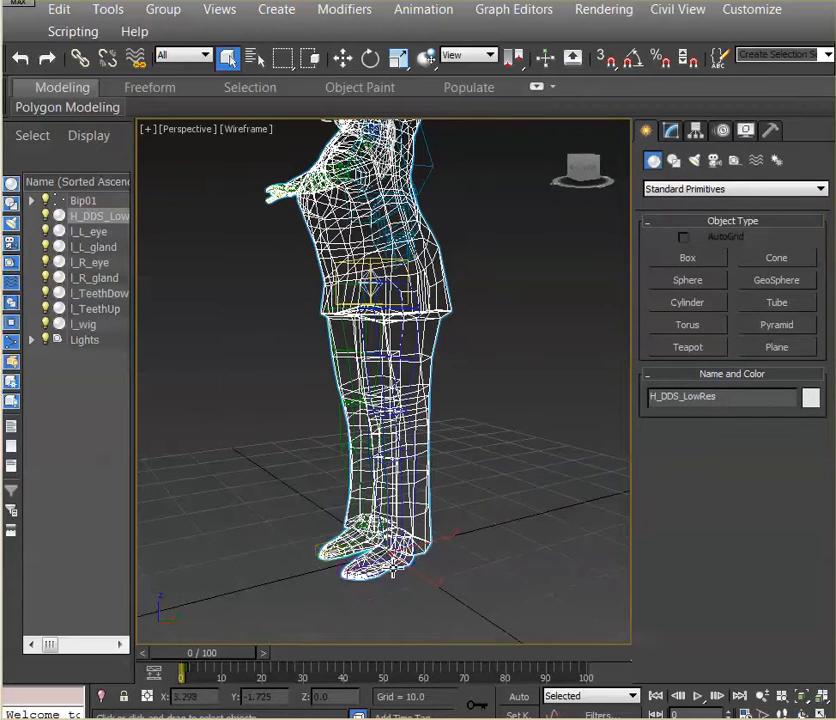
{"action": "left_click", "coordinate": [400, 570]}
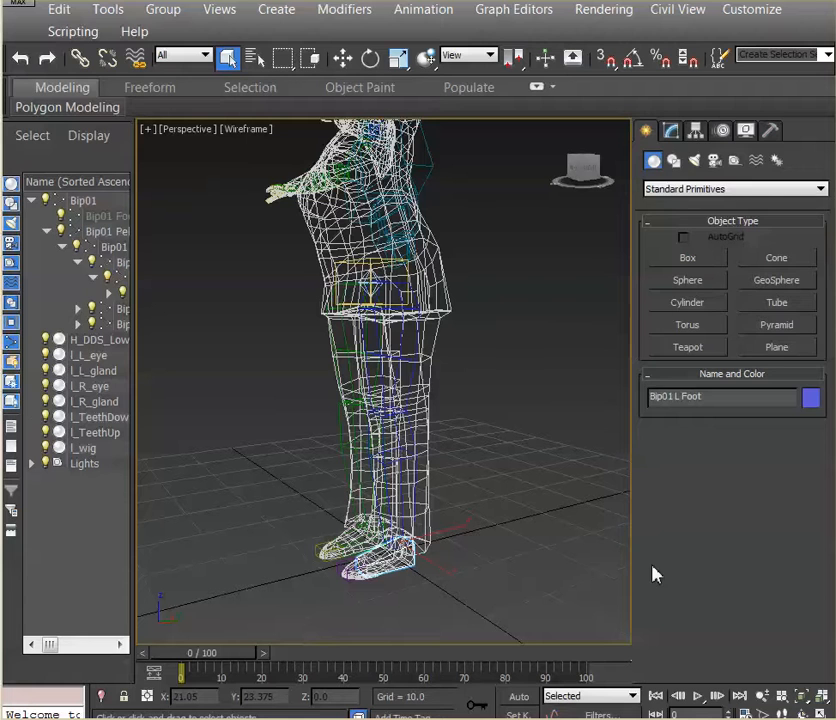
{"action": "left_click", "coordinate": [674, 131]}
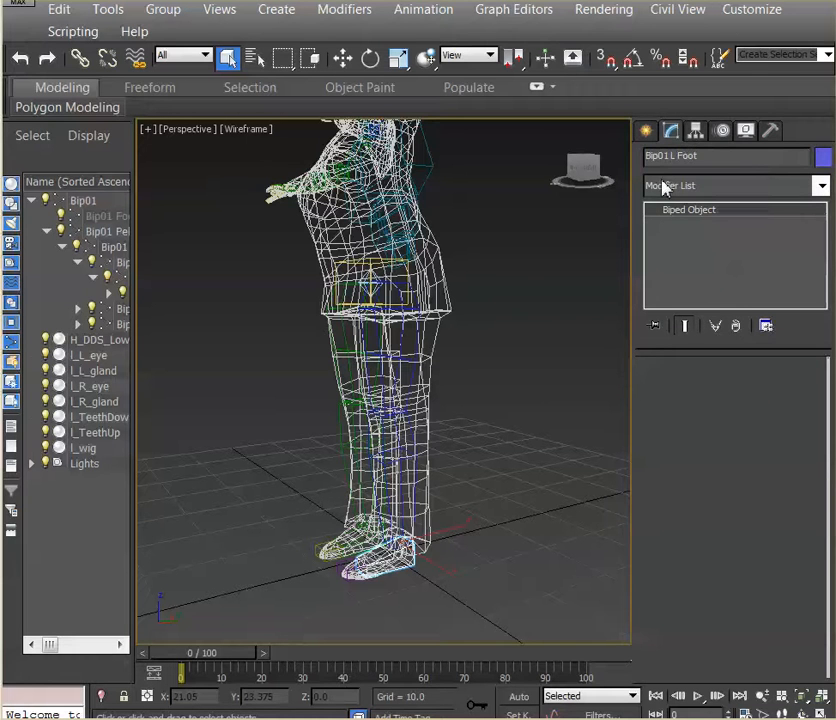
{"action": "left_click_drag", "start_coordinate": [702, 156], "coordinate": [664, 156]}
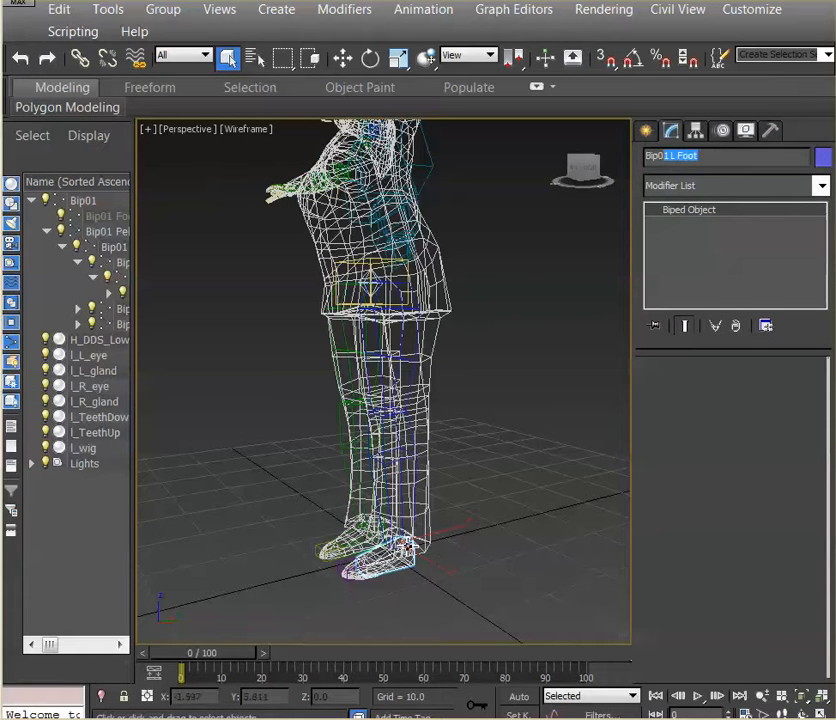
- Try rotating the left foot bone about the ankle, and undo the rotation
{"action": "left_click", "coordinate": [370, 58]}
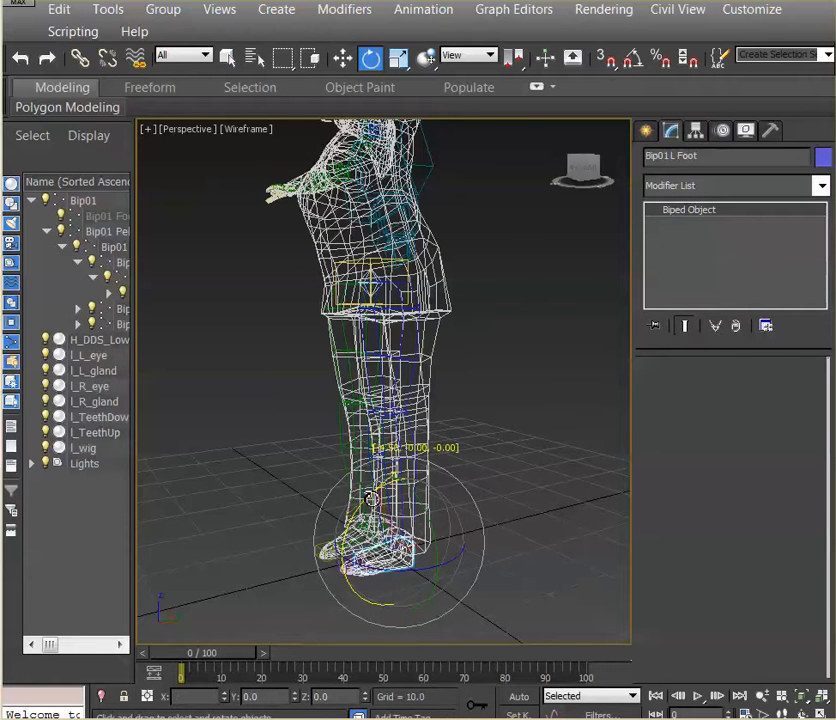
{"action": "left_click_drag", "start_coordinate": [362, 513], "coordinate": [424, 540]}
{"action": "key", "text": "ctrl+z"}
{"action": "key", "text": "ctrl+z"}
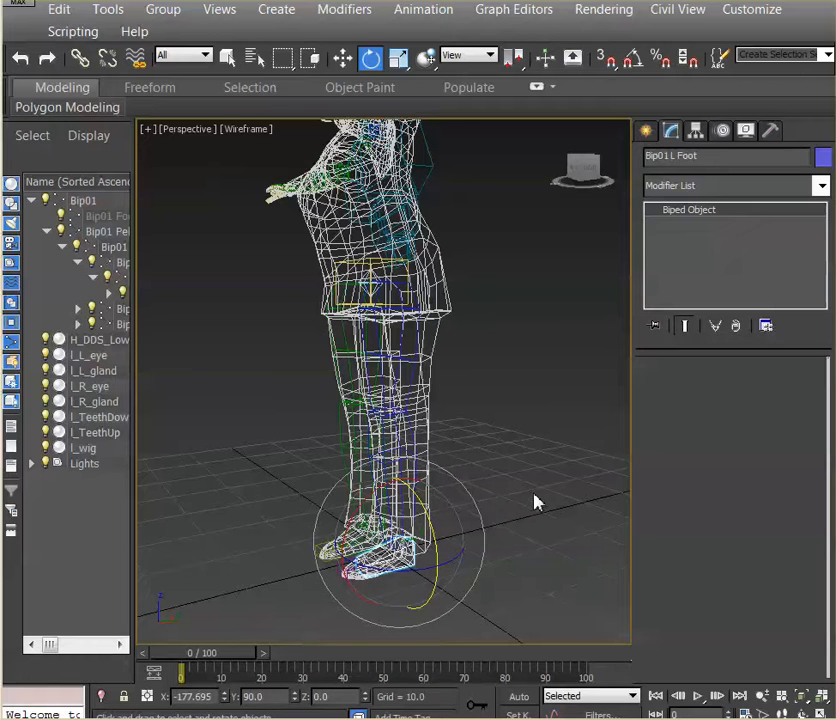
- Examine the left toe bone from the front, clear the selection and bring the whole character into view at frame 0
{"action": "left_click", "coordinate": [418, 578]}
{"action": "left_click", "coordinate": [347, 577]}
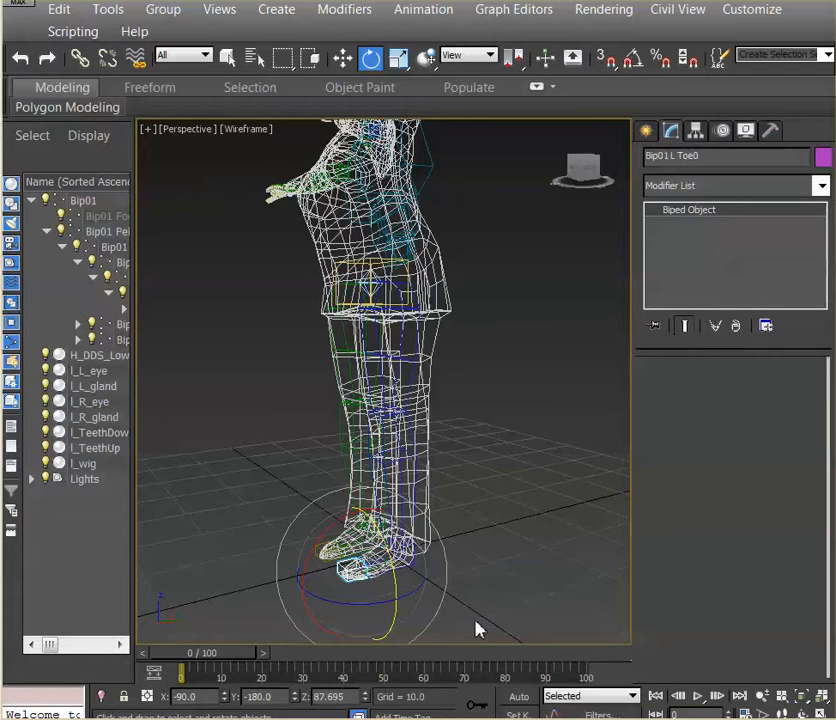
{"action": "key", "text": "ctrl+r"}
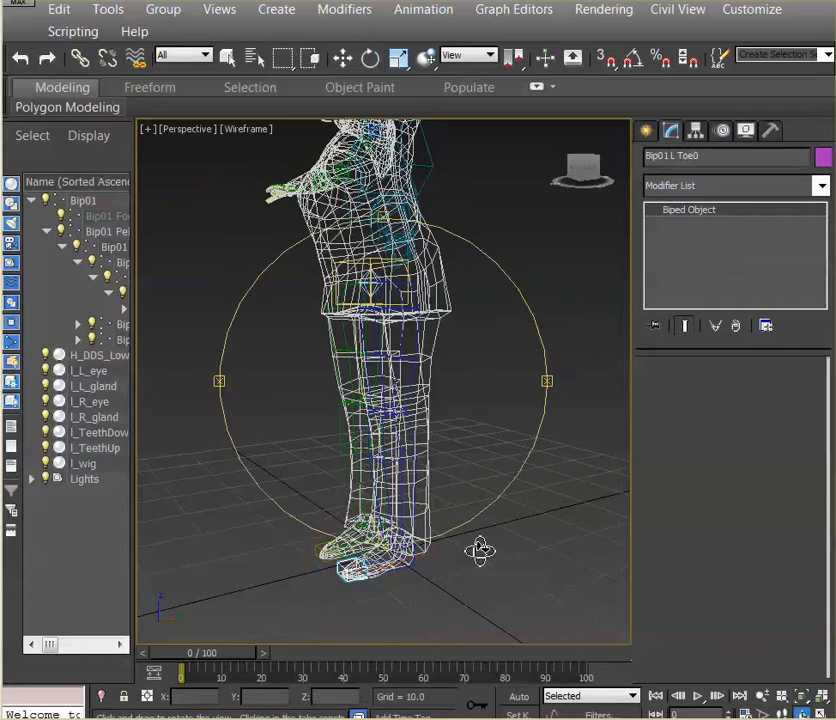
{"action": "left_click_drag", "start_coordinate": [381, 458], "coordinate": [481, 455]}
{"action": "middle_click_drag", "start_coordinate": [401, 422], "coordinate": [457, 435]}
{"action": "left_click_drag", "start_coordinate": [457, 435], "coordinate": [444, 454]}
{"action": "right_click", "coordinate": [444, 454]}
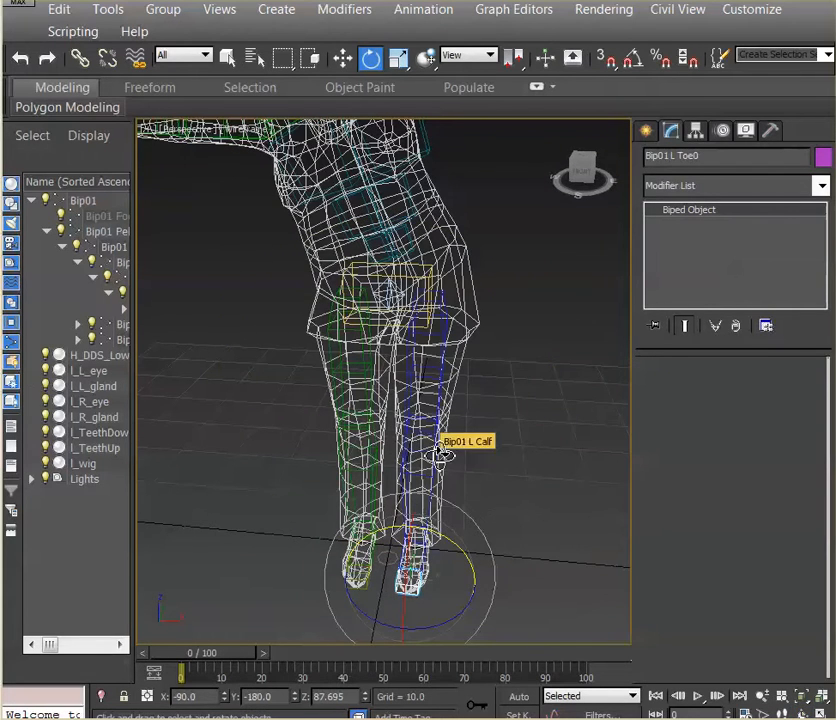
{"action": "left_click", "coordinate": [590, 450]}
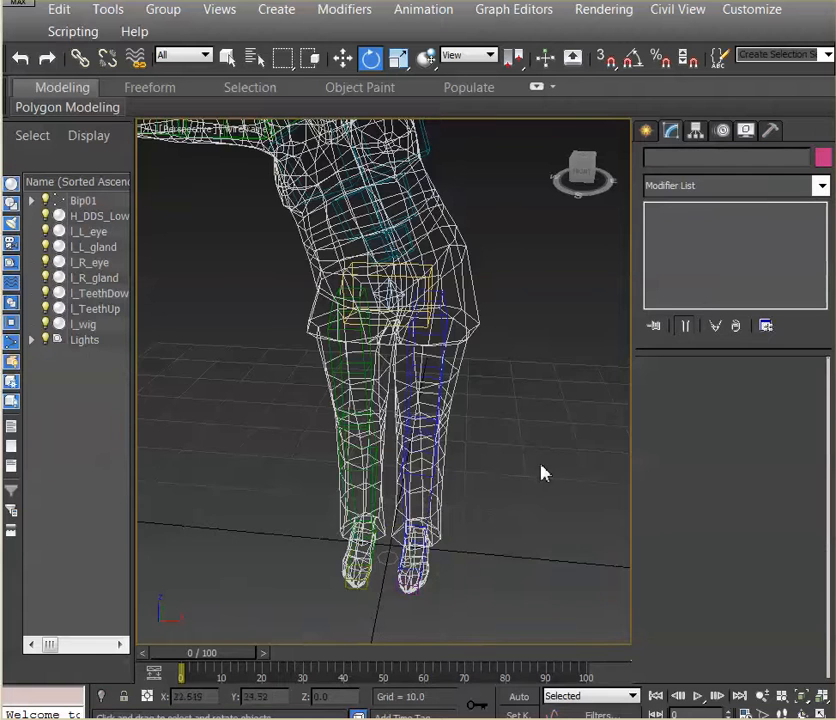
{"action": "scroll", "coordinate": [520, 465], "scroll_direction": "down", "scroll_amount": 5}
{"action": "left_click_drag", "start_coordinate": [212, 657], "coordinate": [175, 650]}
{"action": "key", "text": "e"}
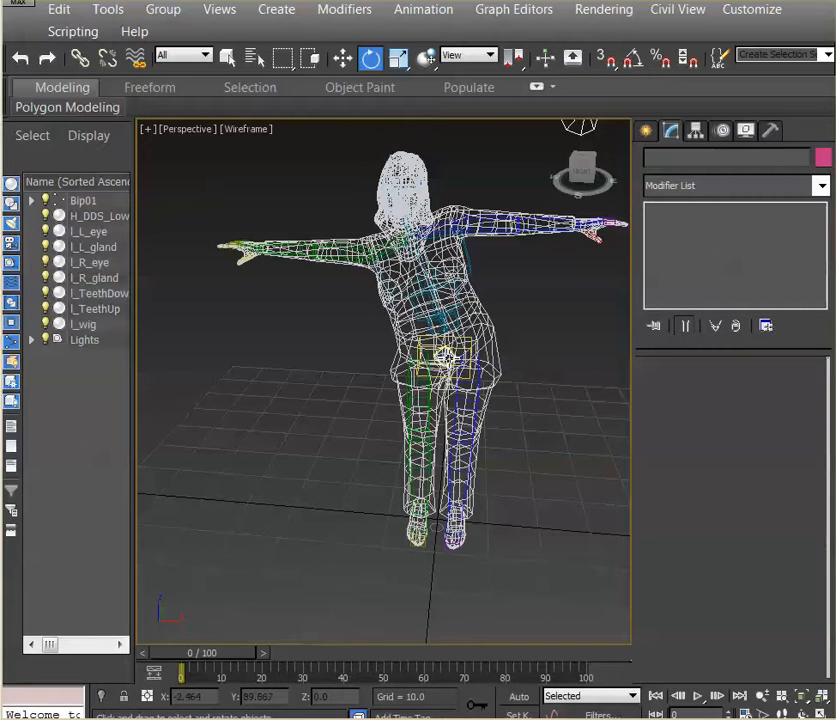
- Select the biped's center of mass (Bip01), show its motion parameters and try to move the body vertically
{"action": "left_click", "coordinate": [441, 354]}
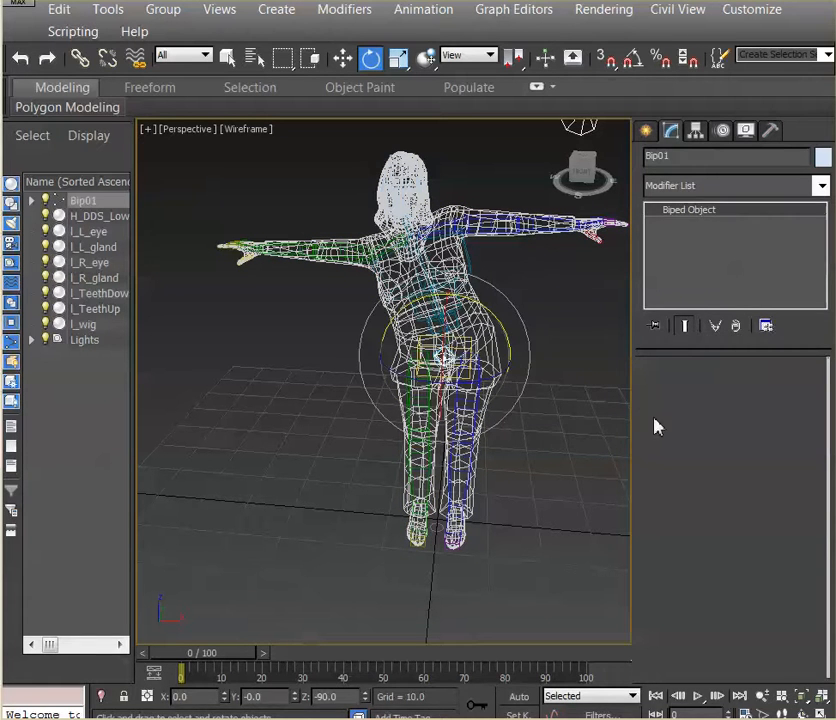
{"action": "left_click", "coordinate": [342, 58]}
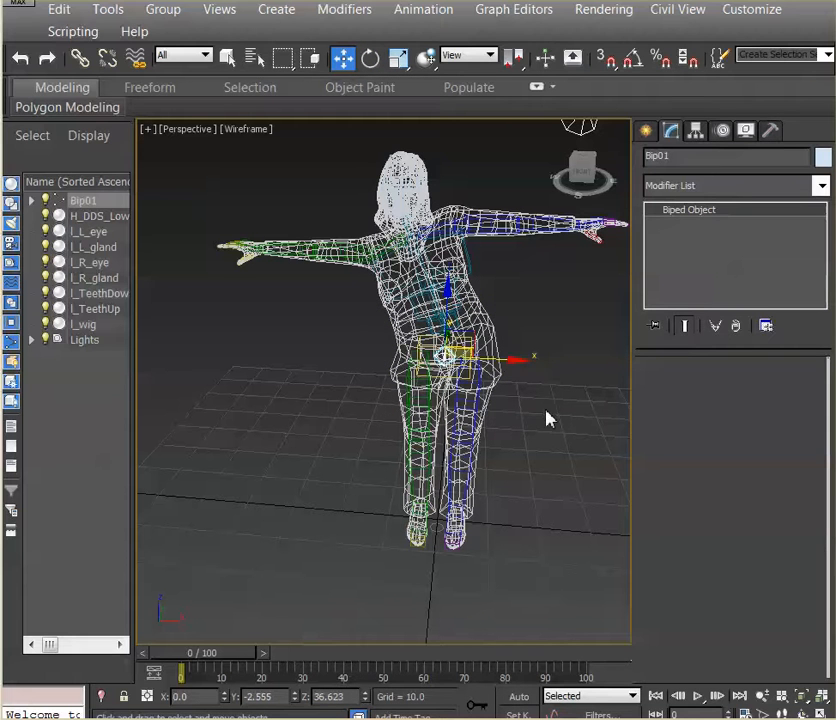
{"action": "left_click", "coordinate": [722, 131]}
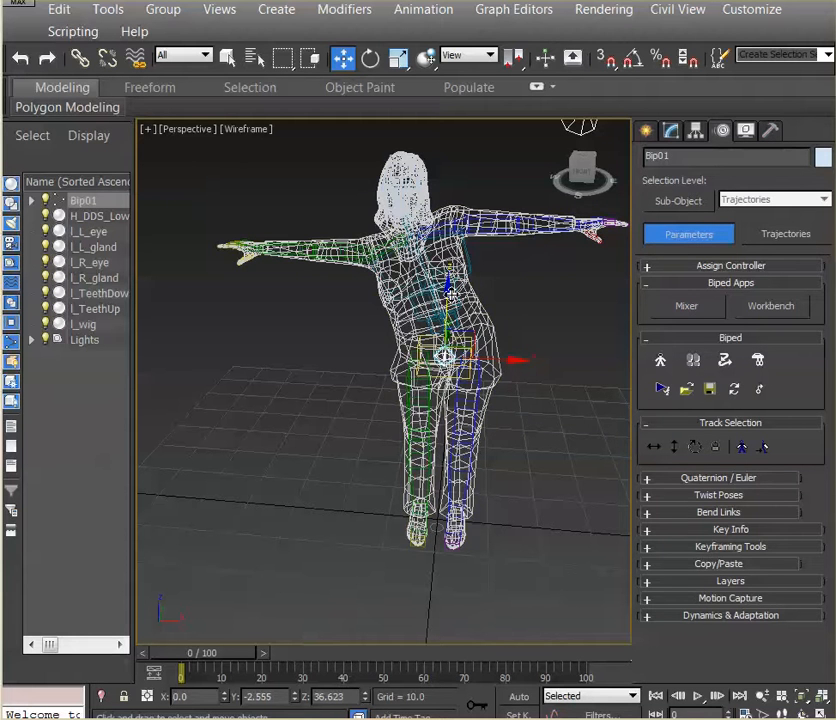
{"action": "left_click_drag", "start_coordinate": [449, 291], "coordinate": [450, 262]}
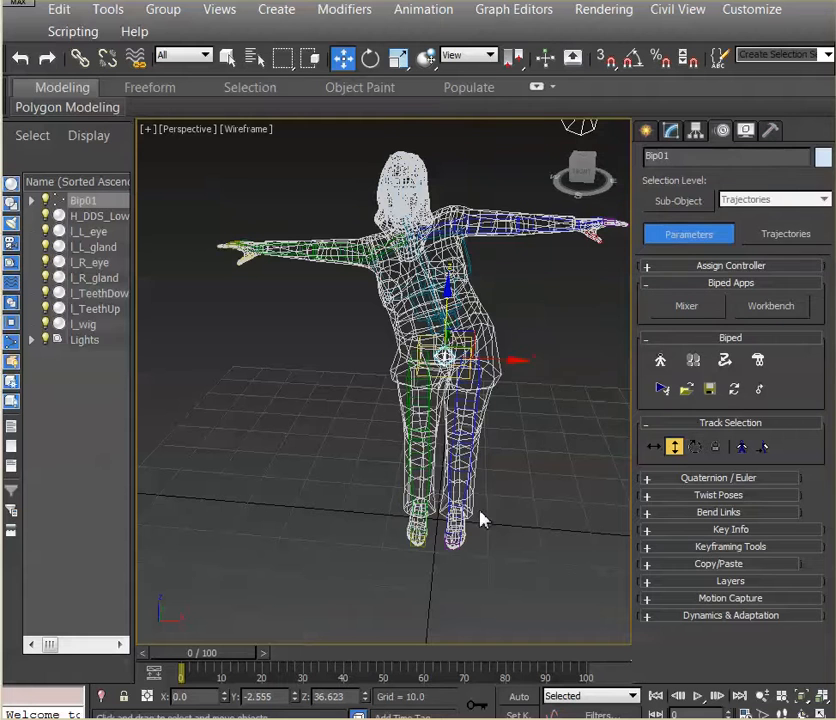
- Select the right toe bone, expand Key Info and Keyframing Tools, and set a planted key on it at frame 0
{"action": "left_click", "coordinate": [419, 545]}
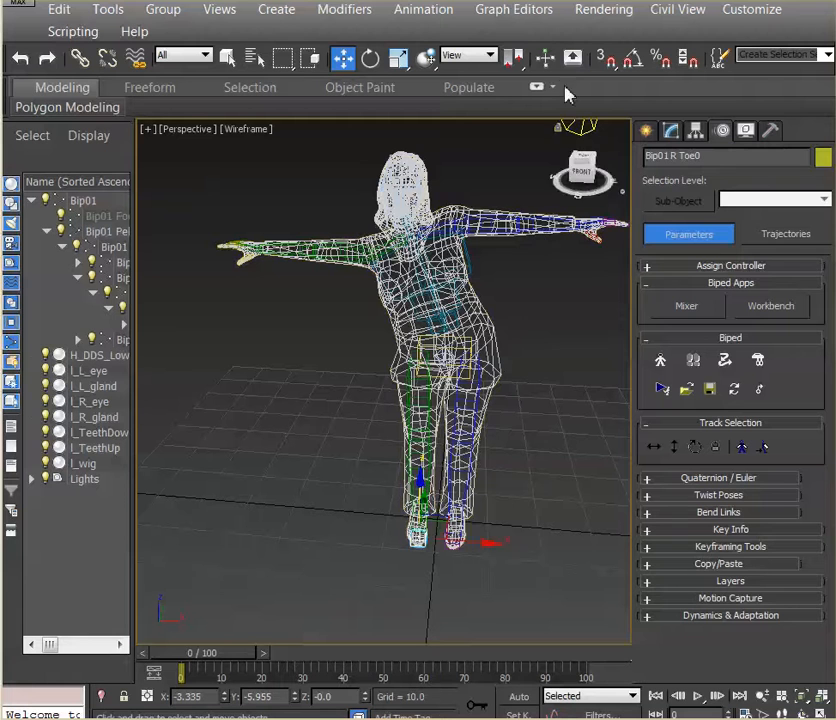
{"action": "left_click", "coordinate": [647, 533]}
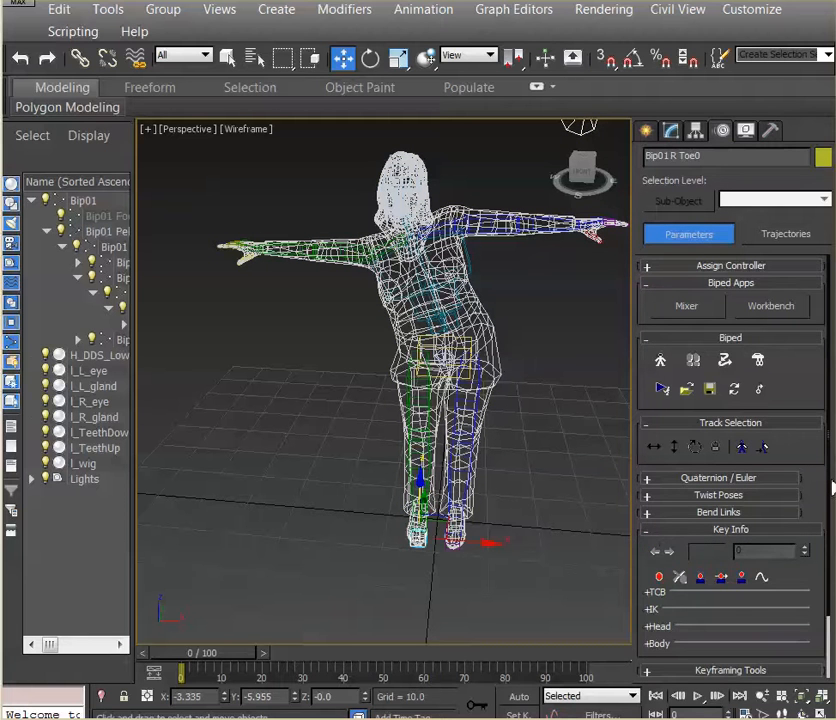
{"action": "scroll", "coordinate": [828, 490], "scroll_direction": "down", "scroll_amount": 3}
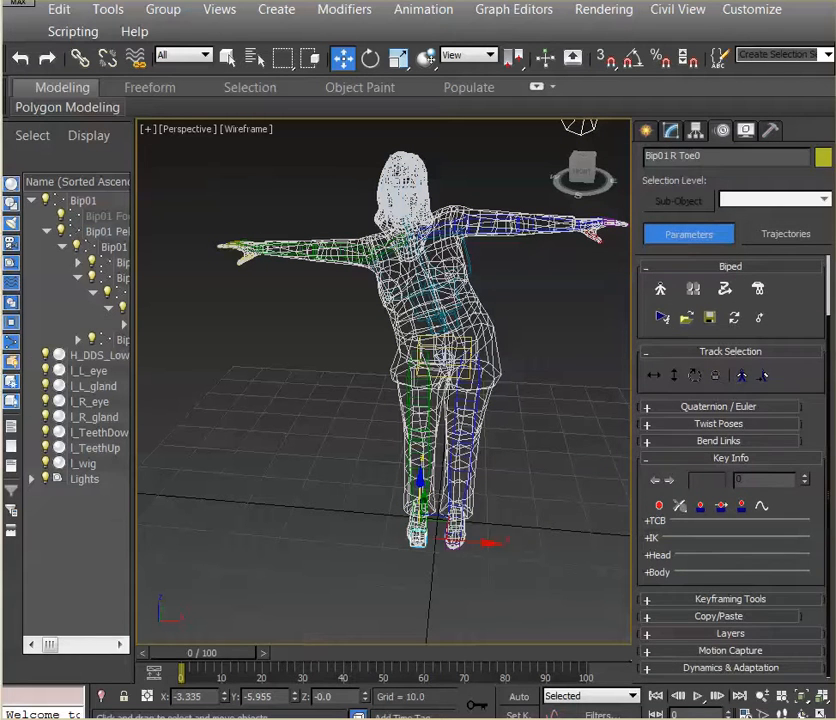
{"action": "left_click", "coordinate": [648, 600]}
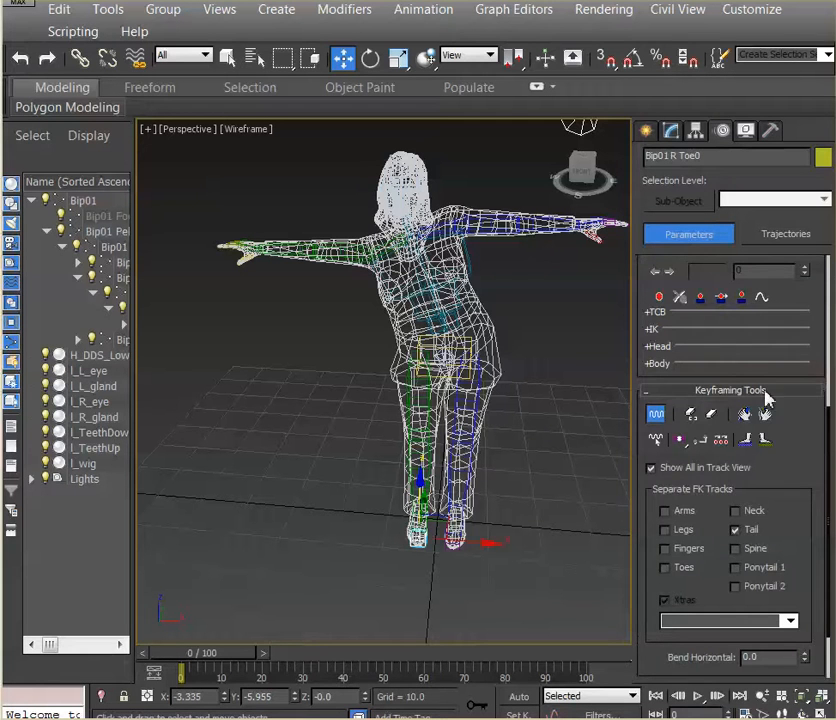
{"action": "mouse_move", "coordinate": [830, 450]}
{"action": "left_mouse_down"}
{"action": "mouse_move", "coordinate": [827, 395]}
{"action": "mouse_move", "coordinate": [828, 435]}
{"action": "left_mouse_up"}
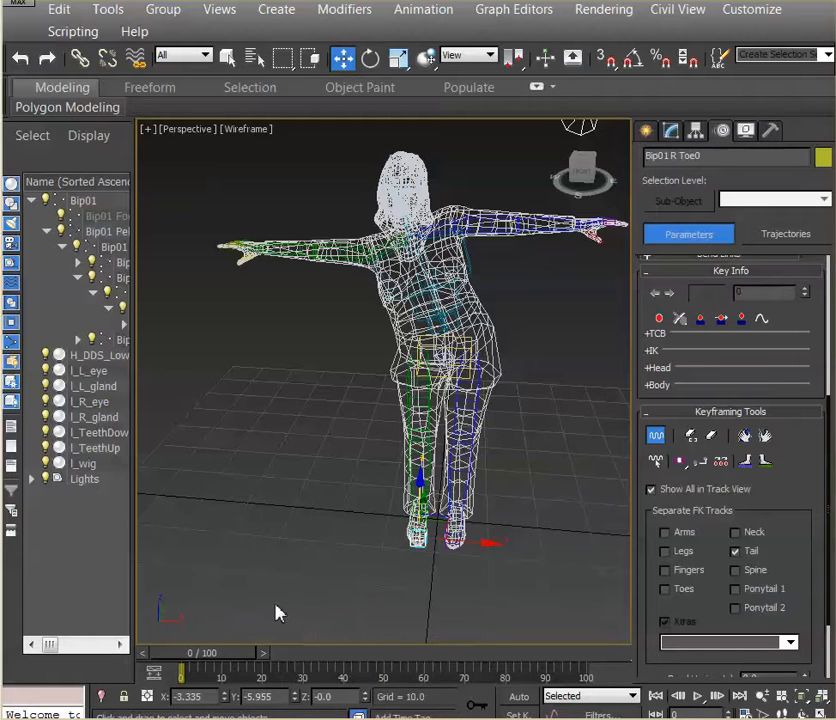
{"action": "left_click", "coordinate": [700, 319]}
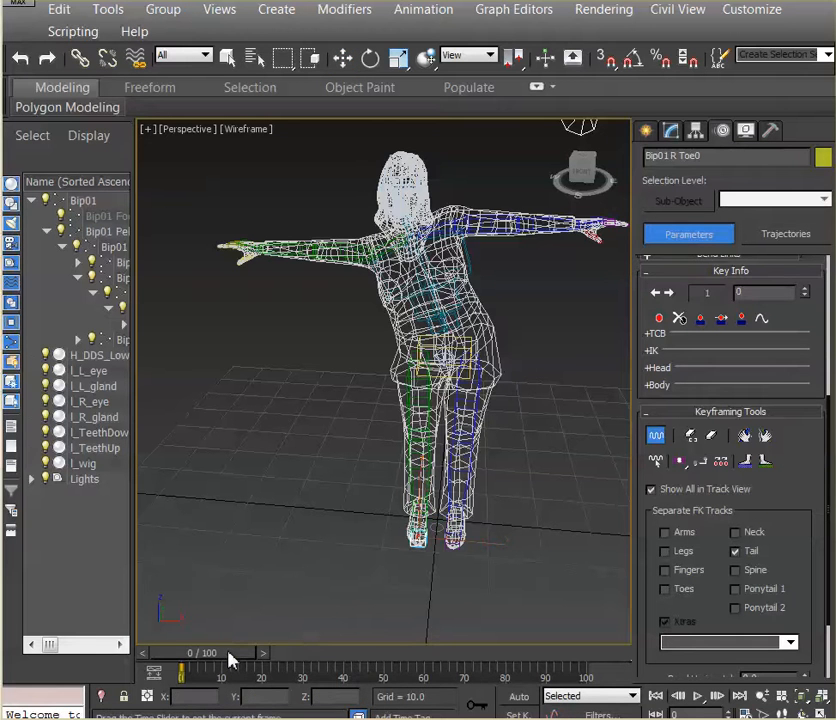
- At frame 30, raise the right toe to about Z 13.777 and set a free key
{"action": "left_click_drag", "start_coordinate": [231, 657], "coordinate": [343, 670]}
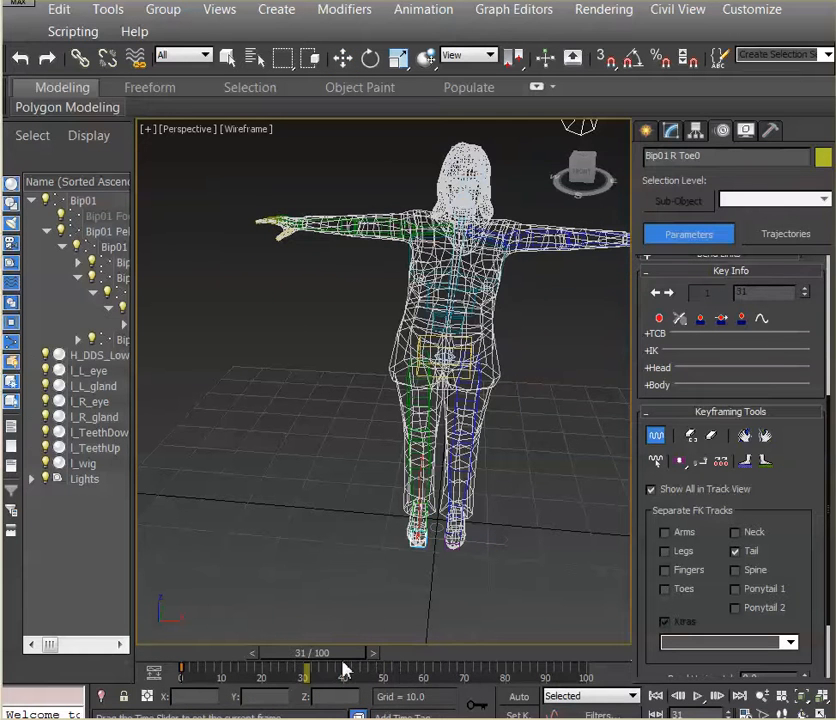
{"action": "key", "text": "w"}
{"action": "left_click", "coordinate": [253, 653]}
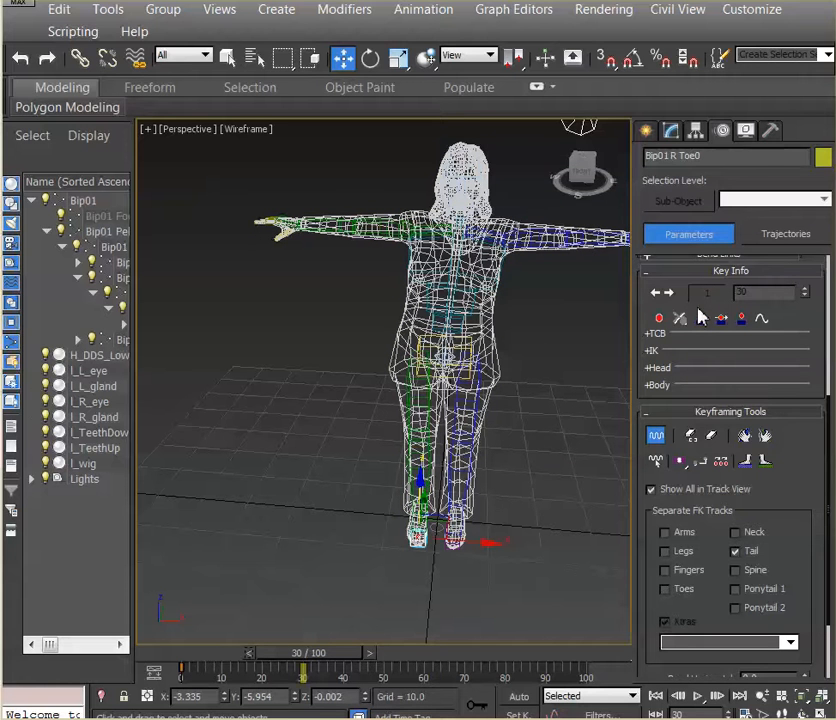
{"action": "left_click_drag", "start_coordinate": [420, 478], "coordinate": [420, 422]}
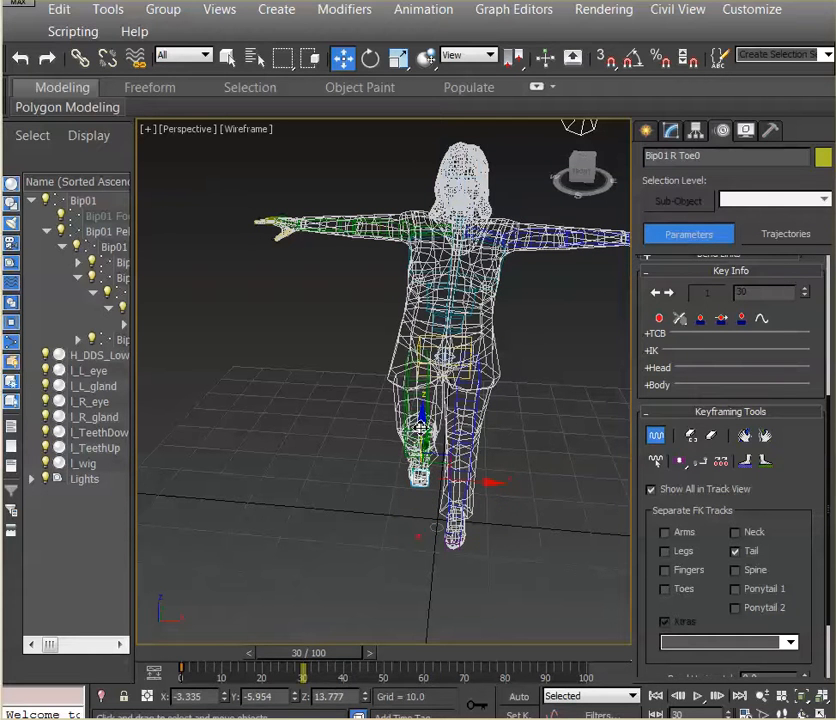
{"action": "left_click", "coordinate": [741, 319]}
- Copy the right toe's frame 0 key to frame 60 and scrub through to frame 91
{"action": "left_click_drag", "start_coordinate": [338, 652], "coordinate": [449, 660]}
{"action": "key", "text": "w"}
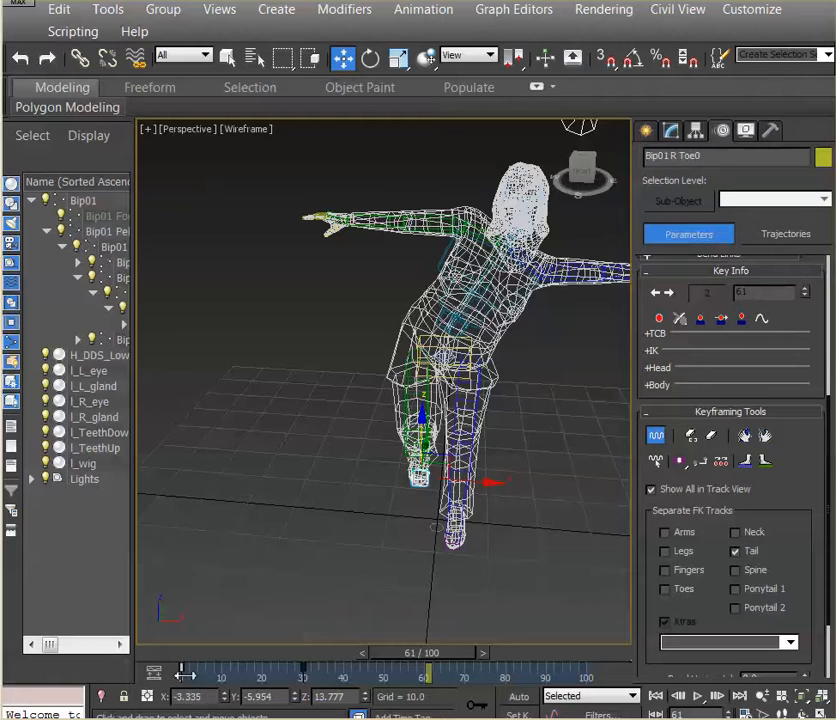
{"action": "left_click_drag", "start_coordinate": [183, 674], "coordinate": [453, 707]}
{"action": "key", "text": "w"}
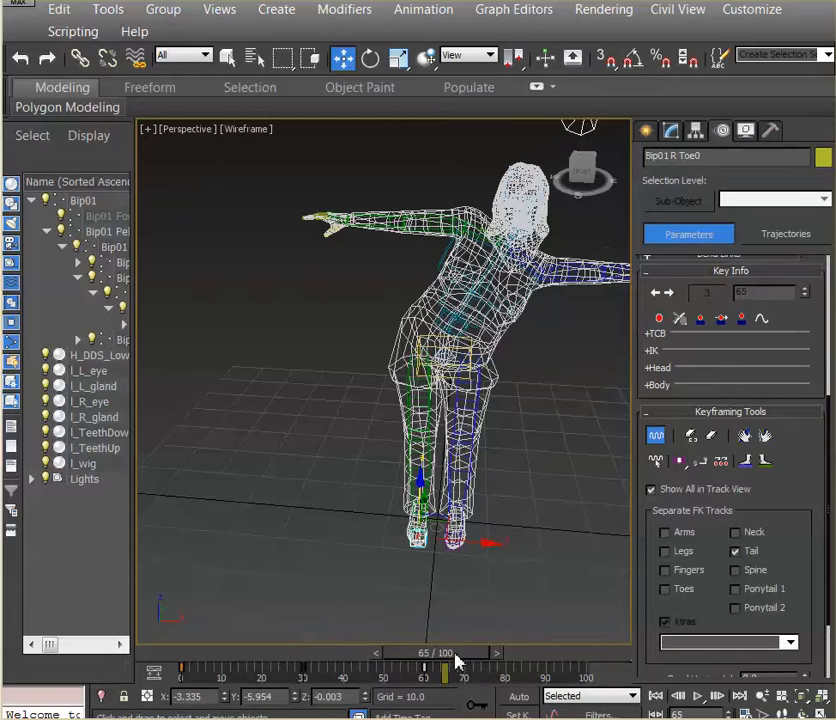
{"action": "left_click_drag", "start_coordinate": [455, 660], "coordinate": [550, 662]}
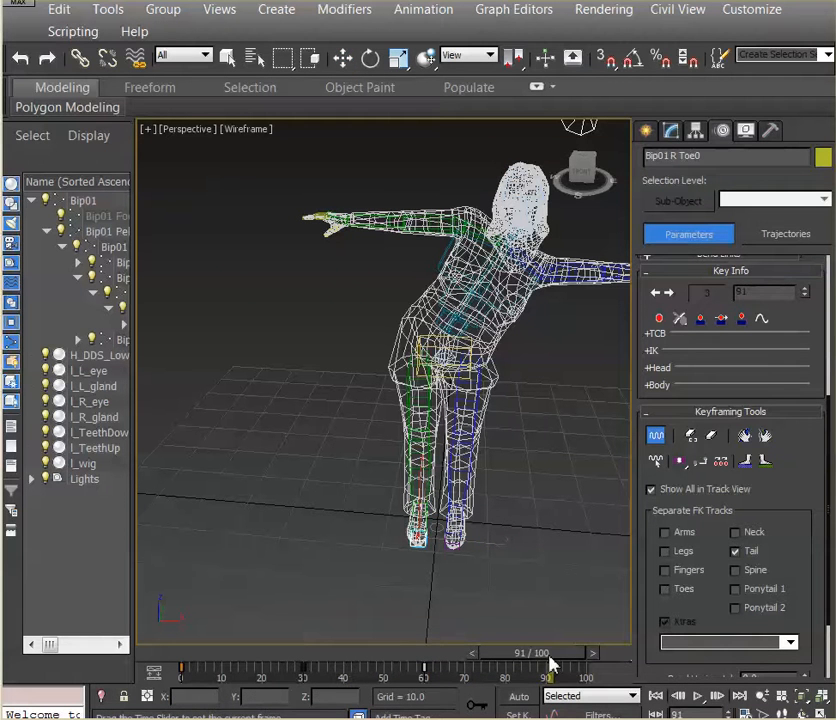
{"action": "key", "text": "w"}
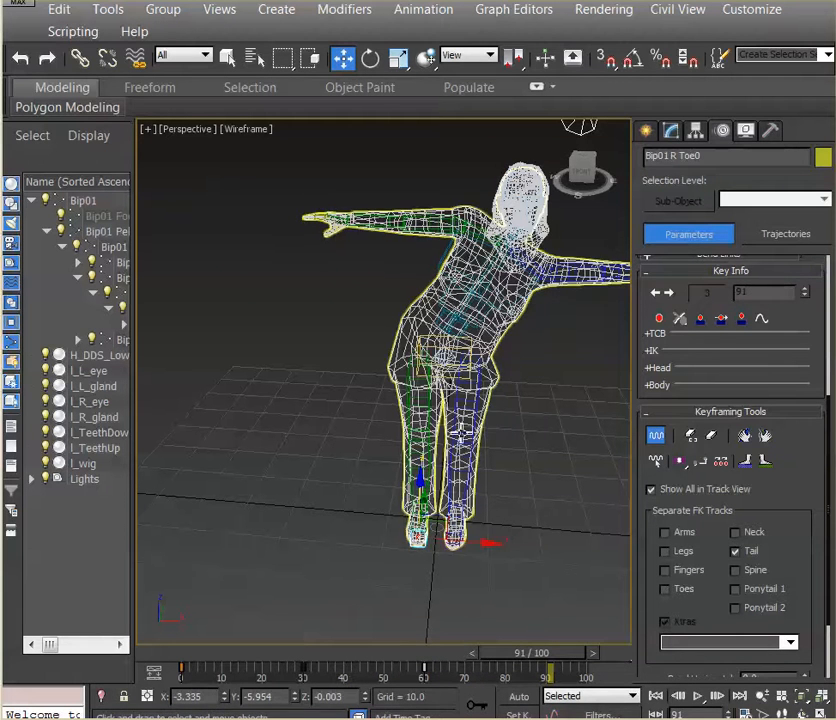
- Select the left toe bone and set a planted key on it at frame 0
{"action": "left_click", "coordinate": [456, 545]}
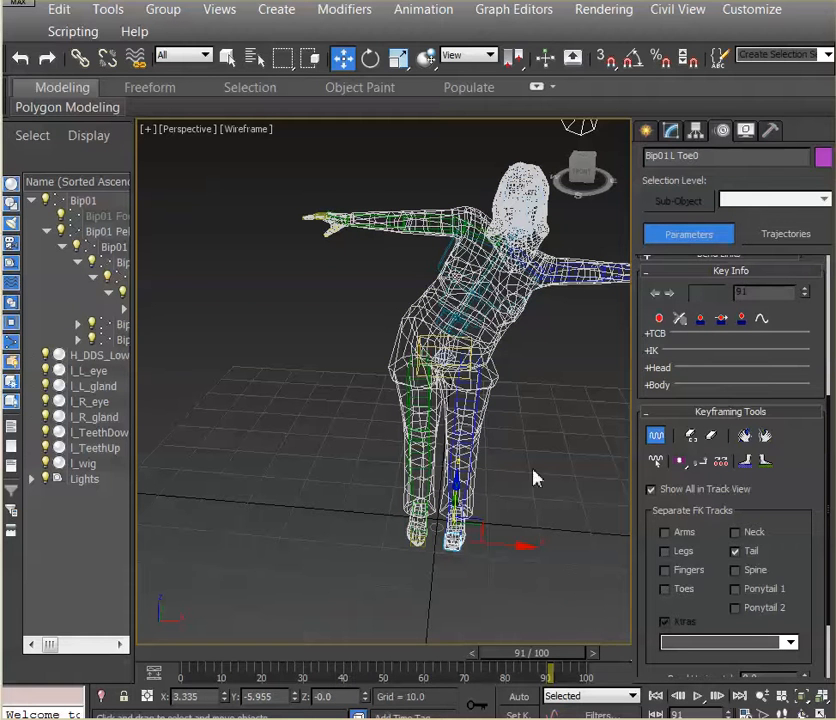
{"action": "left_click_drag", "start_coordinate": [563, 660], "coordinate": [181, 656]}
{"action": "key", "text": "w"}
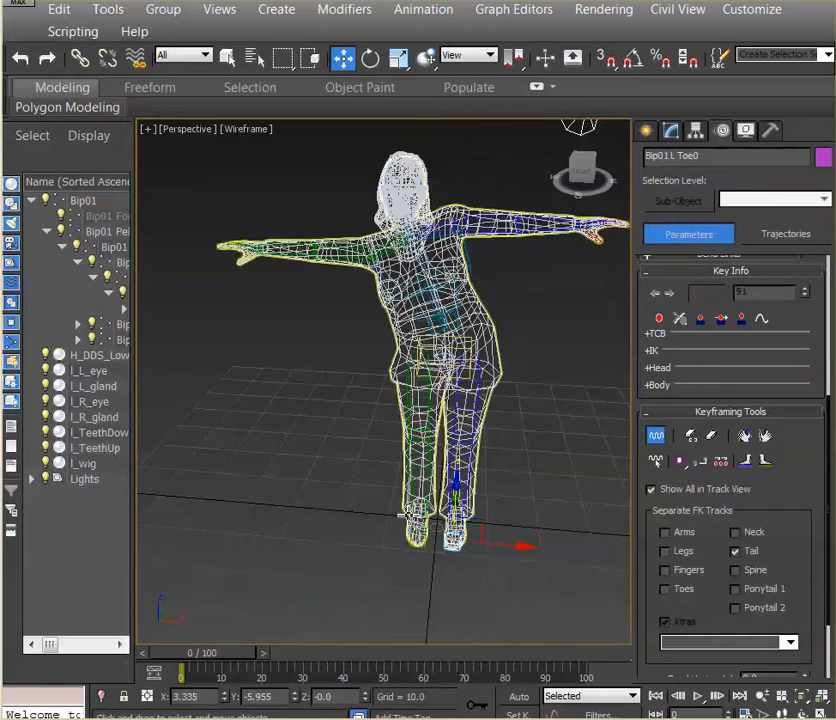
{"action": "left_click", "coordinate": [703, 326]}
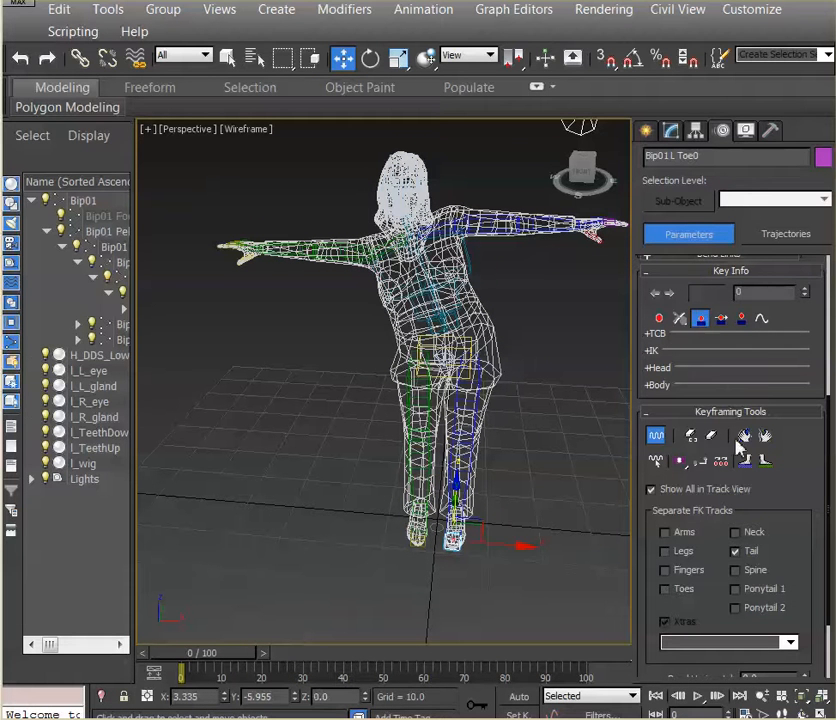
- Set a planted key on the left toe bone at frame 59
{"action": "left_click_drag", "start_coordinate": [224, 658], "coordinate": [368, 670]}
{"action": "mouse_move", "coordinate": [435, 677]}
{"action": "left_mouse_down"}
{"action": "mouse_move", "coordinate": [494, 677]}
{"action": "mouse_move", "coordinate": [360, 656]}
{"action": "mouse_move", "coordinate": [441, 661]}
{"action": "left_mouse_up"}
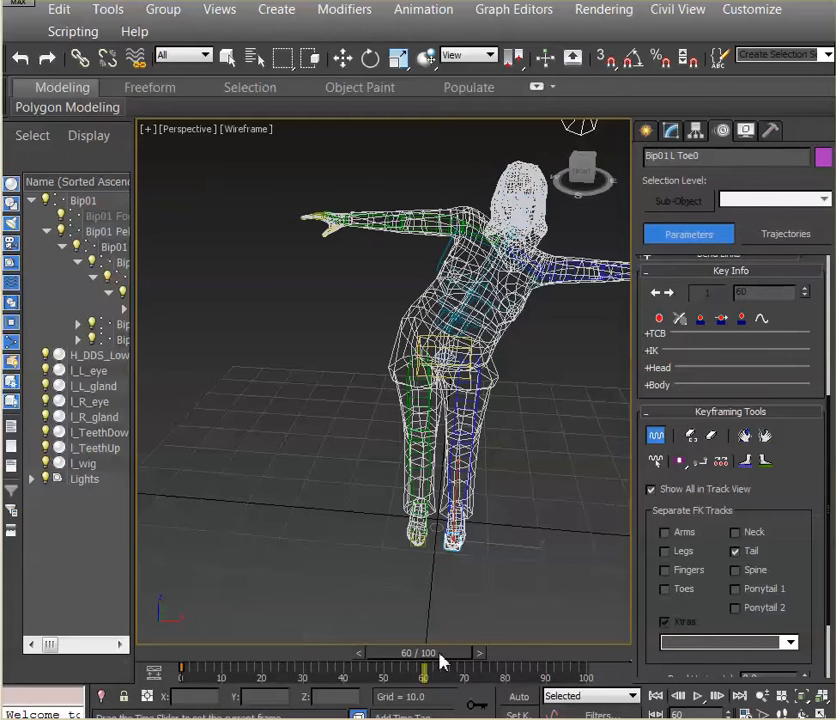
{"action": "key", "text": "w"}
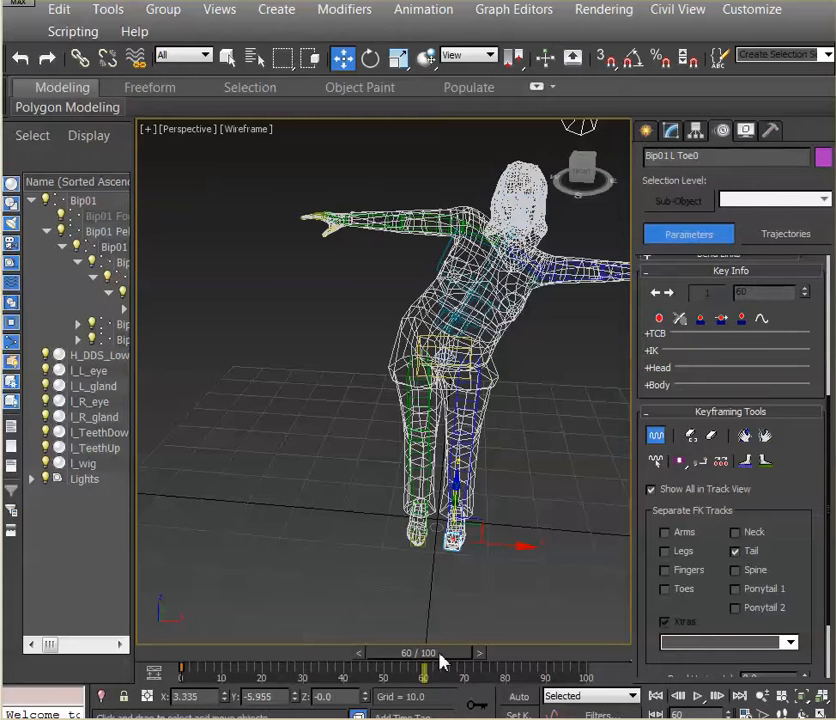
{"action": "left_click", "coordinate": [360, 657]}
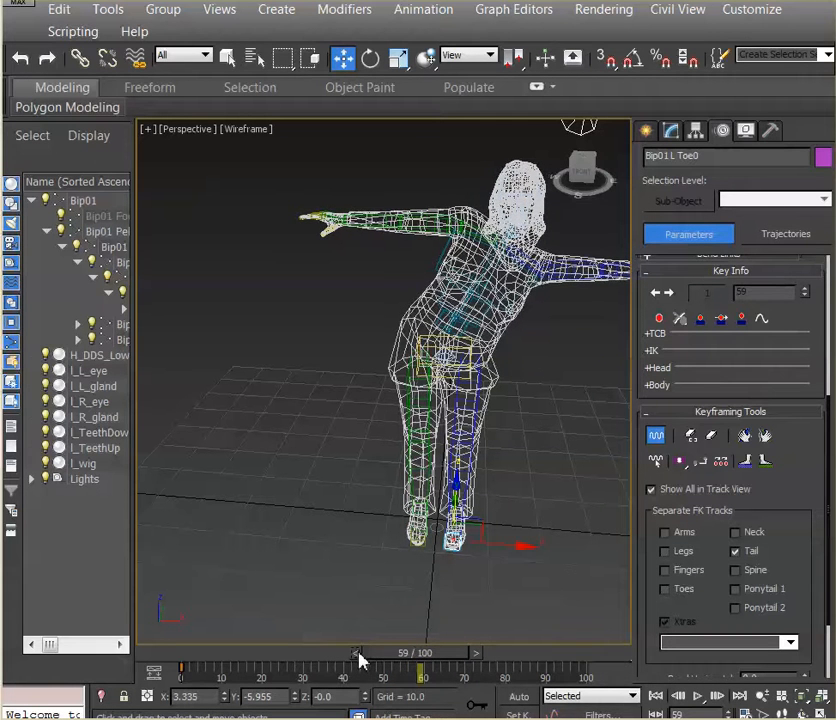
{"action": "left_click", "coordinate": [681, 319]}
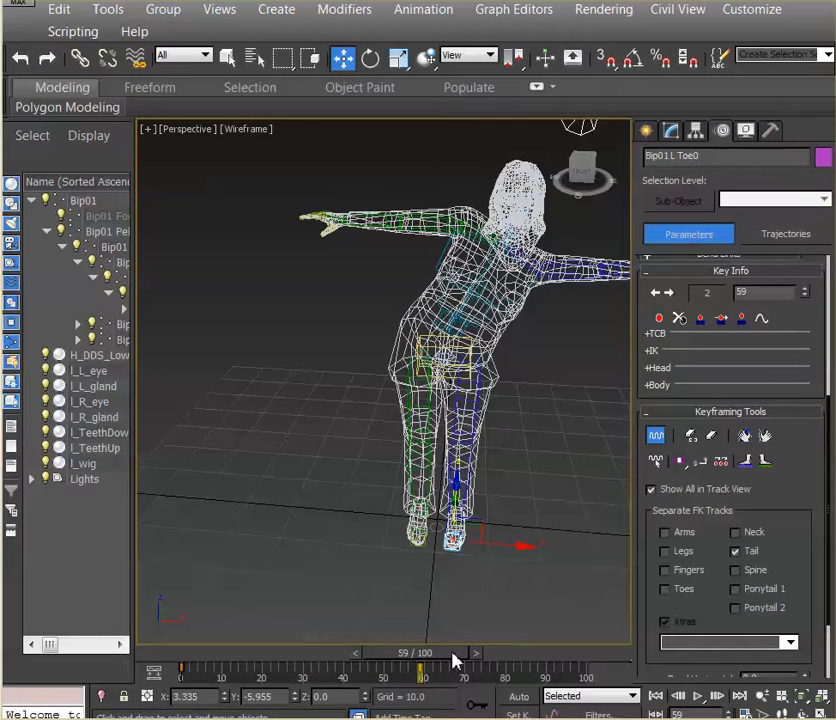
- At frame 90, raise the left toe to about Z 12.877, move it forward to about Y -12.903, and set a free key
{"action": "left_click_drag", "start_coordinate": [453, 657], "coordinate": [568, 651]}
{"action": "key", "text": "w"}
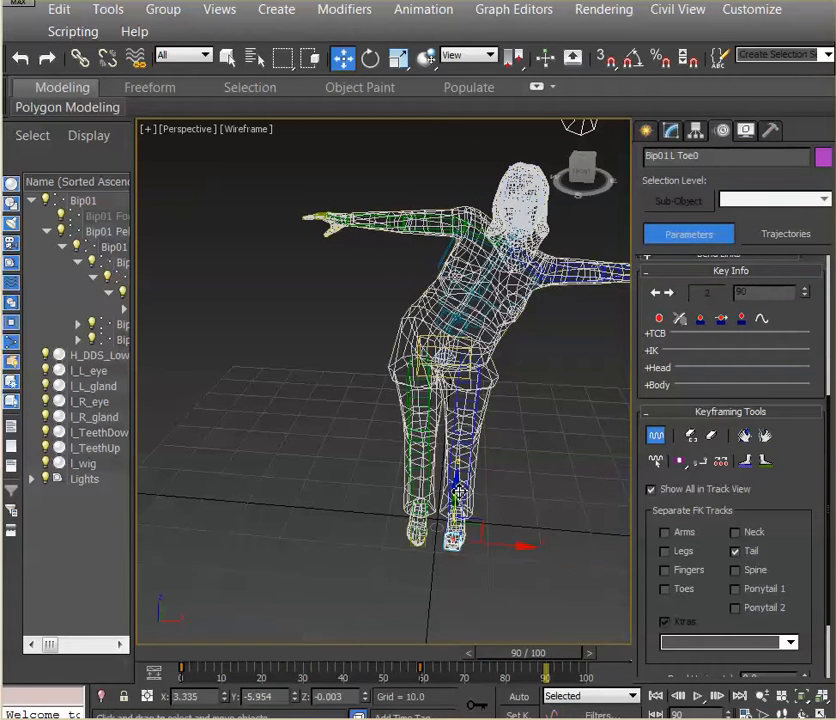
{"action": "left_click_drag", "start_coordinate": [459, 489], "coordinate": [460, 435]}
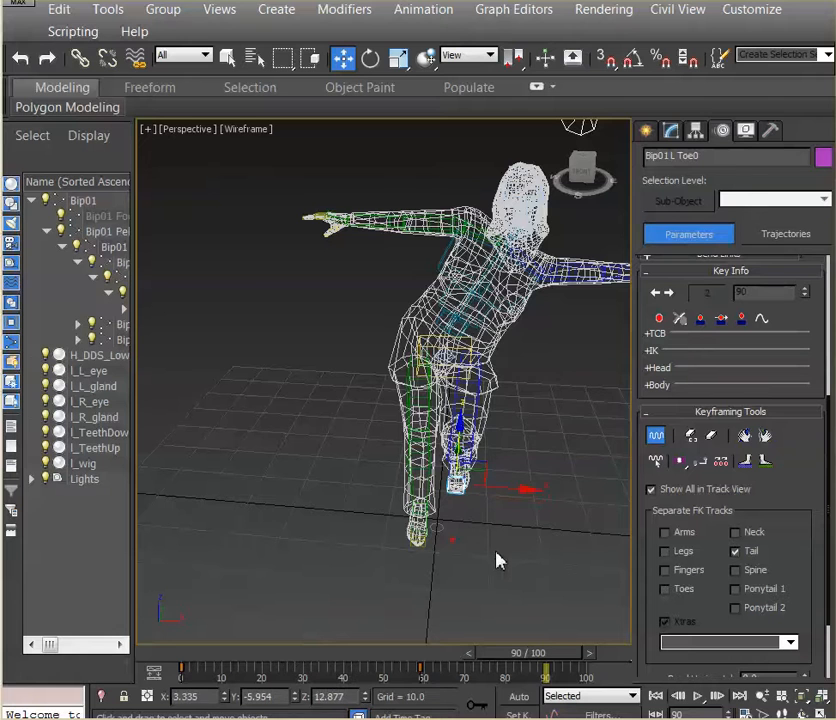
{"action": "key", "text": "ctrl+r"}
{"action": "left_click_drag", "start_coordinate": [515, 486], "coordinate": [400, 444]}
{"action": "key", "text": "w"}
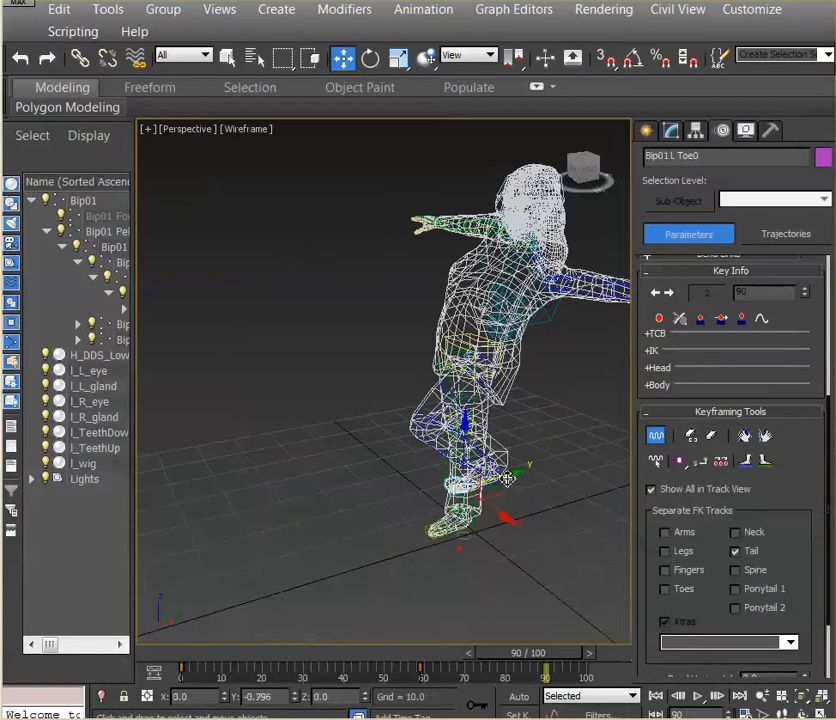
{"action": "left_click_drag", "start_coordinate": [528, 470], "coordinate": [485, 481]}
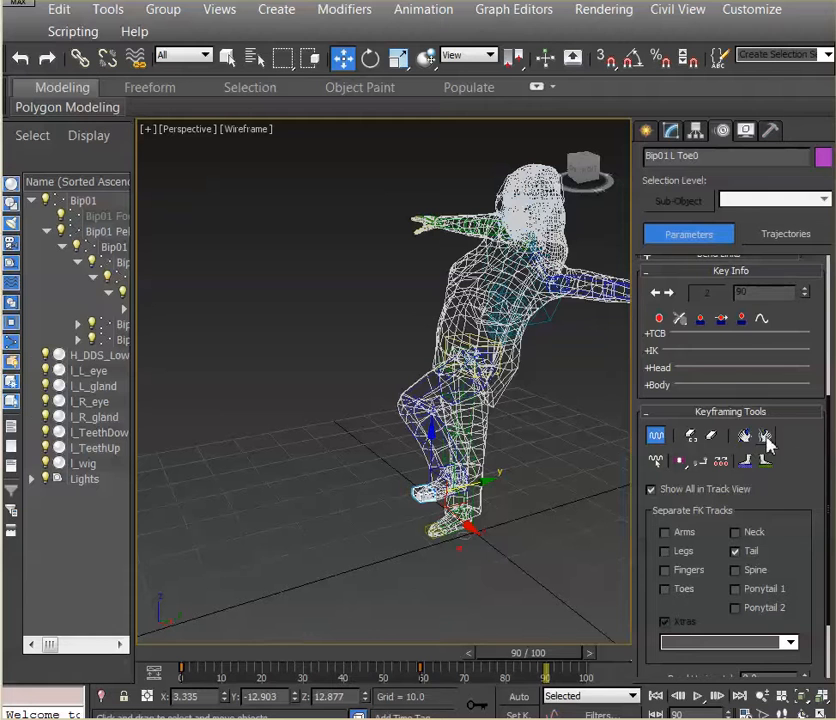
{"action": "left_click", "coordinate": [741, 318]}
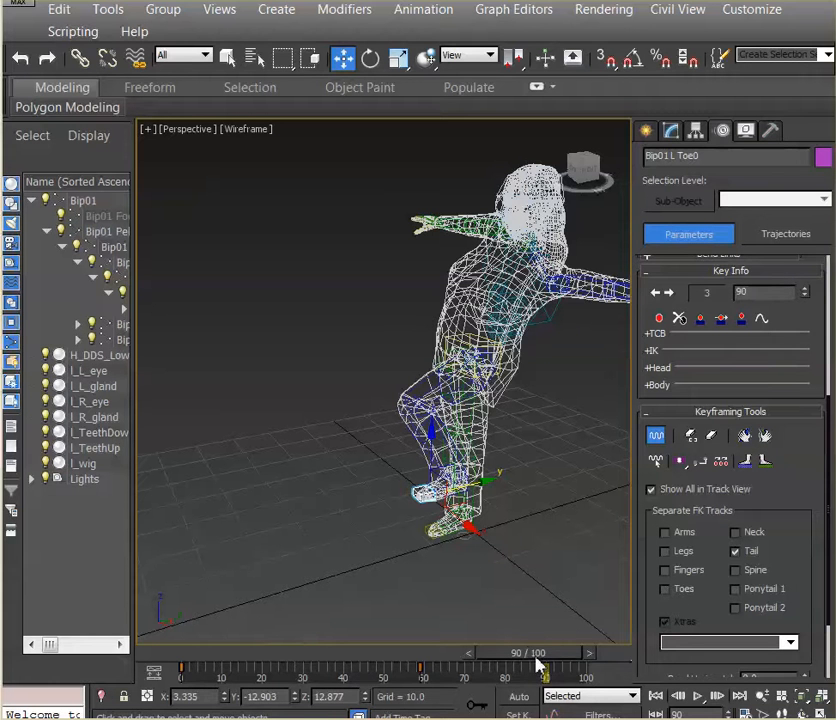
- Scrub the animation back from frame 90 to frame 0 and review the foot motion from a front angle
{"action": "left_click_drag", "start_coordinate": [536, 660], "coordinate": [200, 648]}
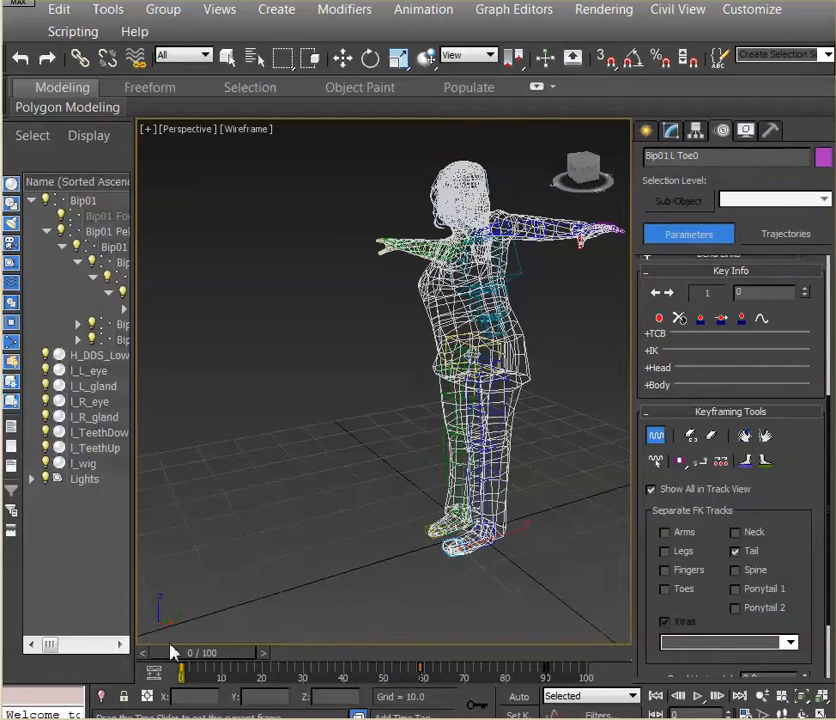
{"action": "key", "text": "w"}
{"action": "middle_click_drag", "start_coordinate": [333, 497], "coordinate": [370, 631], "text": "alt"}
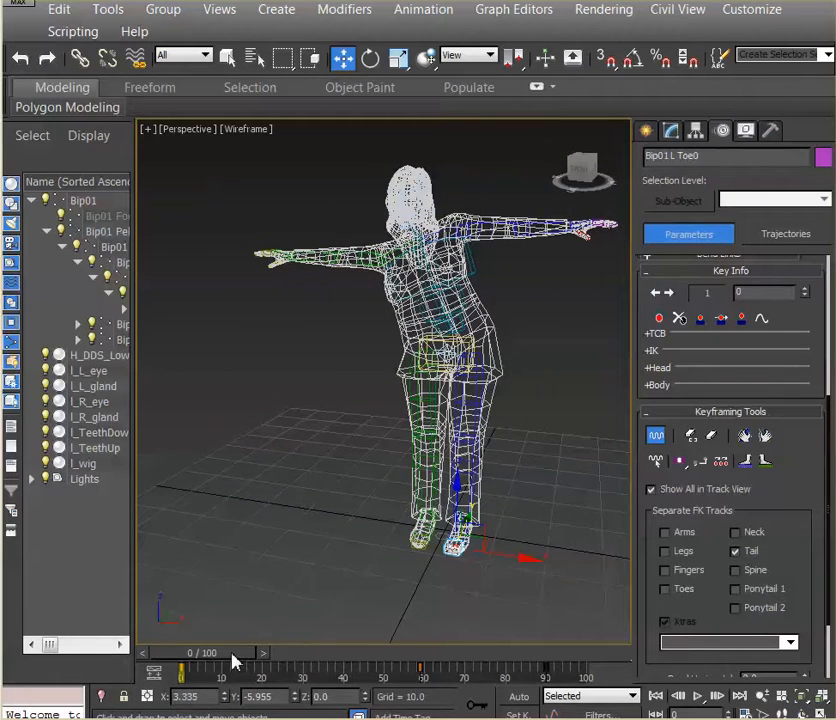
{"action": "left_click_drag", "start_coordinate": [232, 654], "coordinate": [164, 634]}
- Select the biped root Bip01 and lower the body to about Z 34.44 at frame 0
{"action": "left_click", "coordinate": [495, 400]}
{"action": "key", "text": "w"}
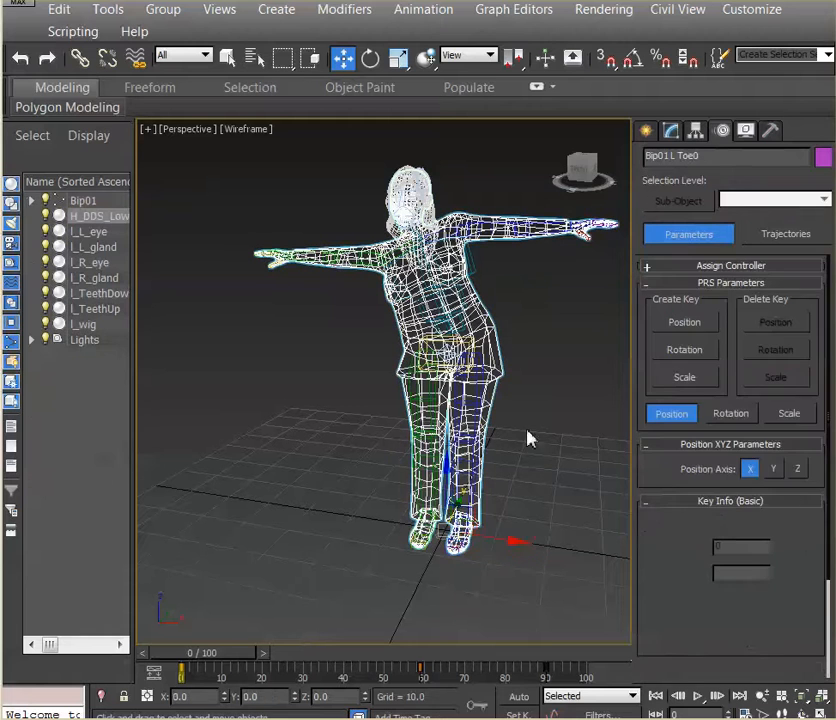
{"action": "left_click", "coordinate": [455, 352]}
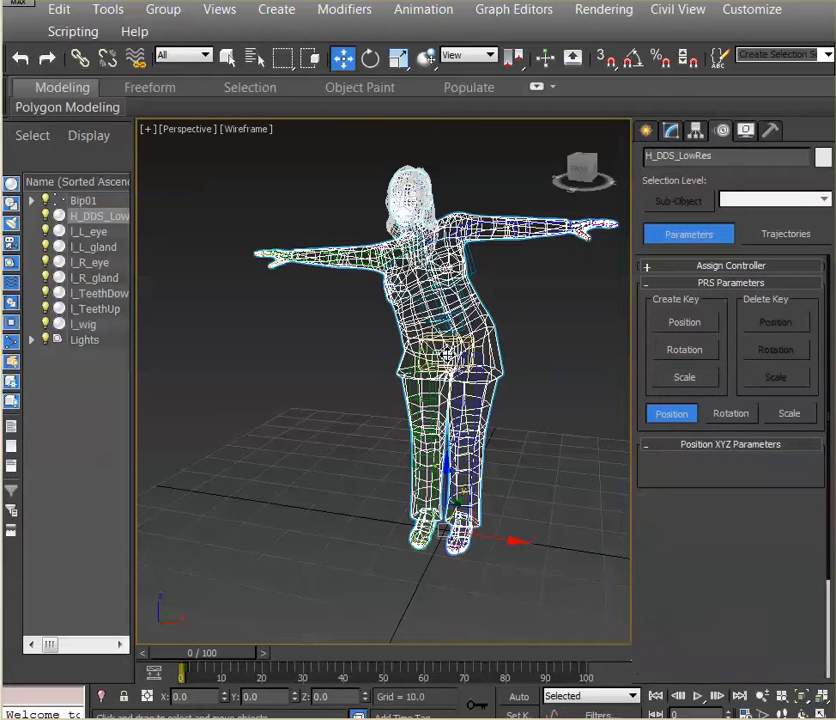
{"action": "left_click", "coordinate": [528, 353]}
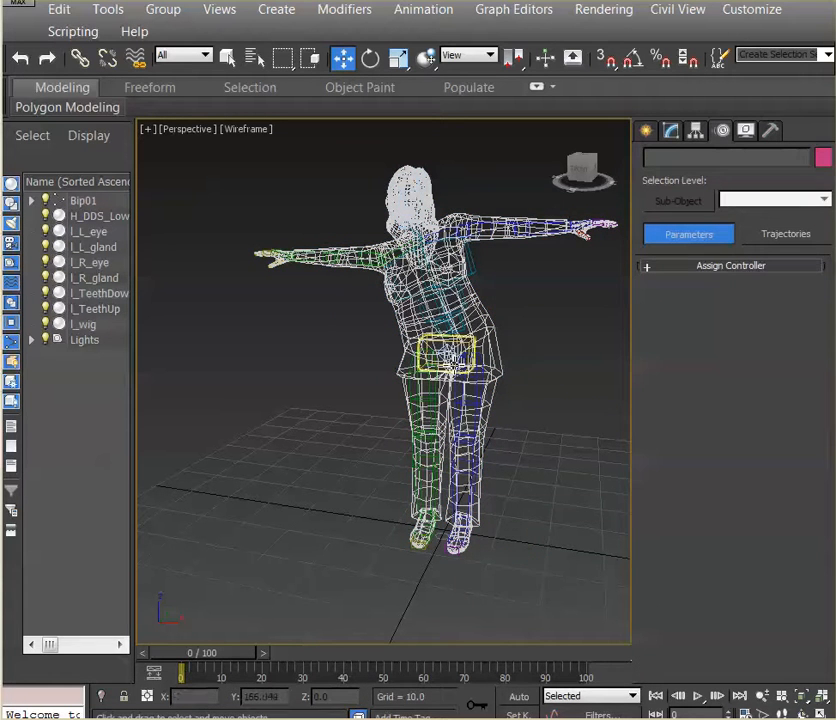
{"action": "left_click", "coordinate": [450, 353]}
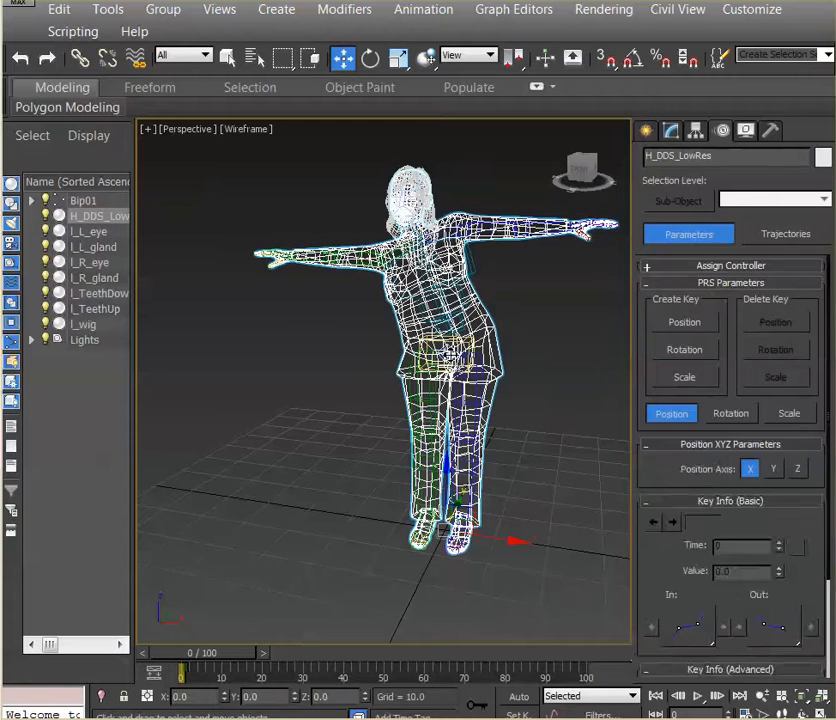
{"action": "left_click", "coordinate": [83, 200]}
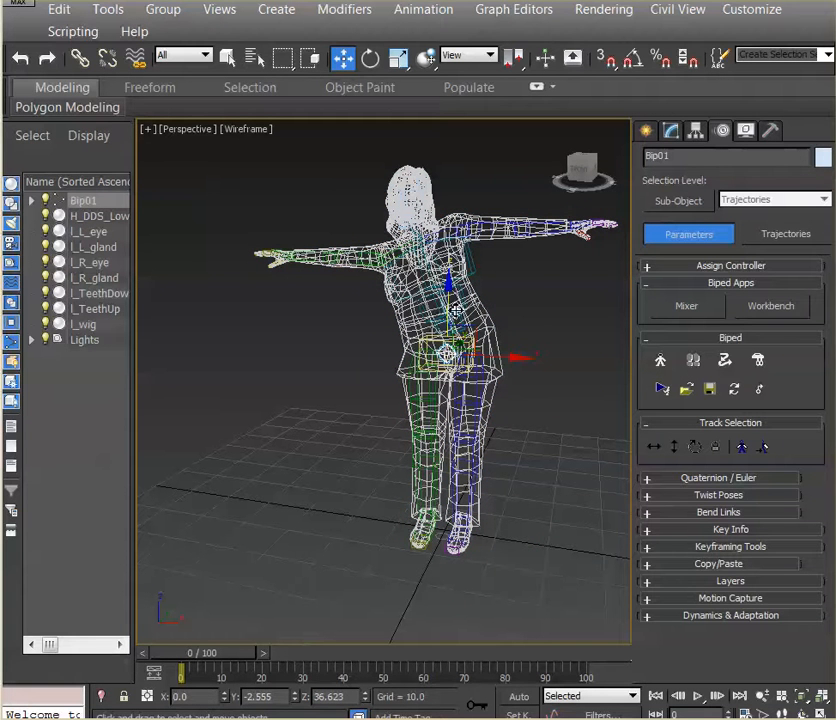
{"action": "mouse_move", "coordinate": [452, 297]}
{"action": "left_mouse_down"}
{"action": "mouse_move", "coordinate": [452, 350]}
{"action": "mouse_move", "coordinate": [452, 268]}
{"action": "mouse_move", "coordinate": [450, 382]}
{"action": "mouse_move", "coordinate": [446, 295]}
{"action": "mouse_move", "coordinate": [447, 348]}
{"action": "mouse_move", "coordinate": [439, 316]}
{"action": "mouse_move", "coordinate": [443, 390]}
{"action": "mouse_move", "coordinate": [444, 296]}
{"action": "mouse_move", "coordinate": [447, 304]}
{"action": "left_mouse_up"}
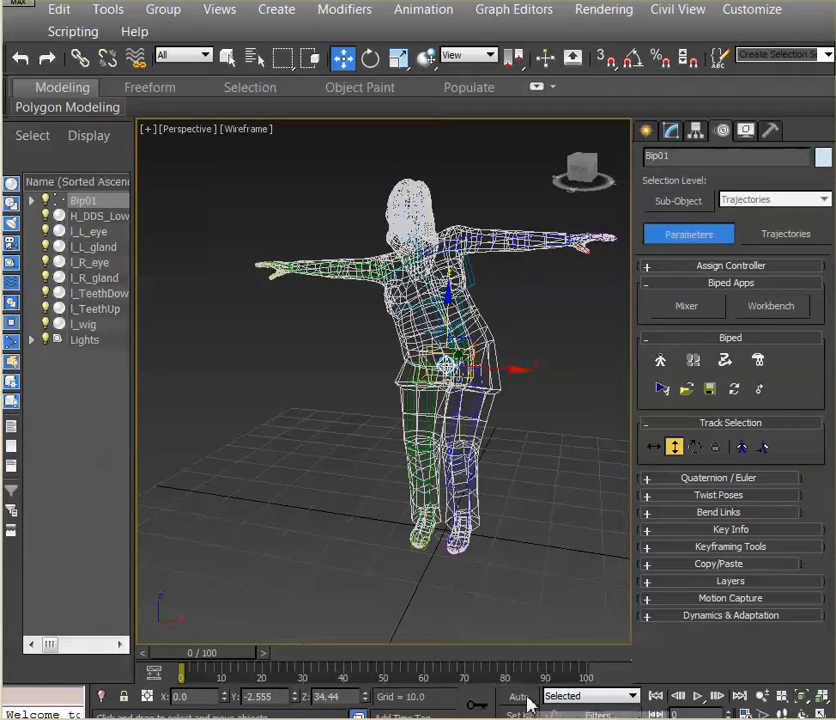
- Expand Key Info, enable Auto Key, and lower Bip01 to about Z 33.61 at frame 0
{"action": "left_click", "coordinate": [651, 532]}
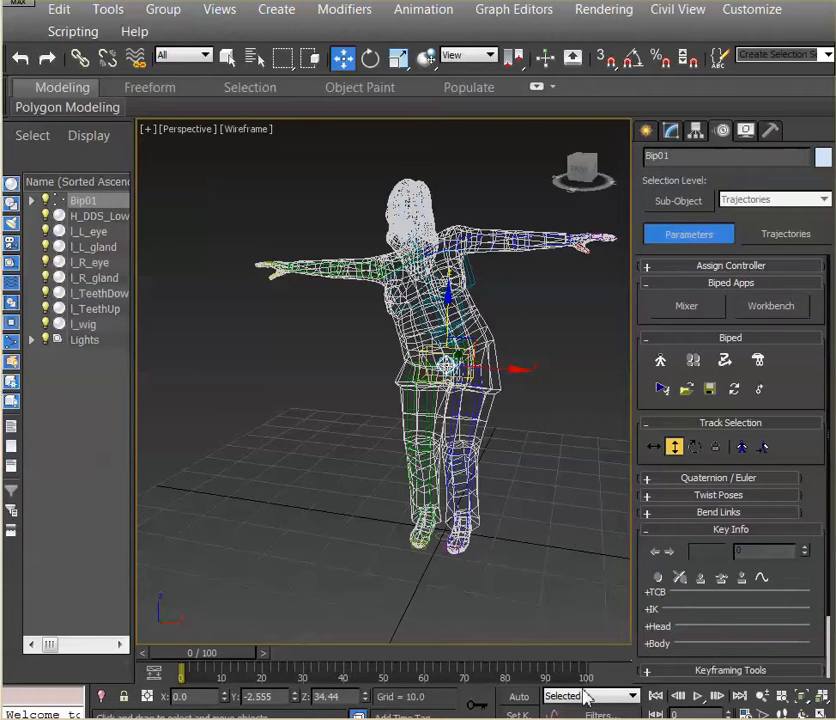
{"action": "left_click", "coordinate": [519, 697]}
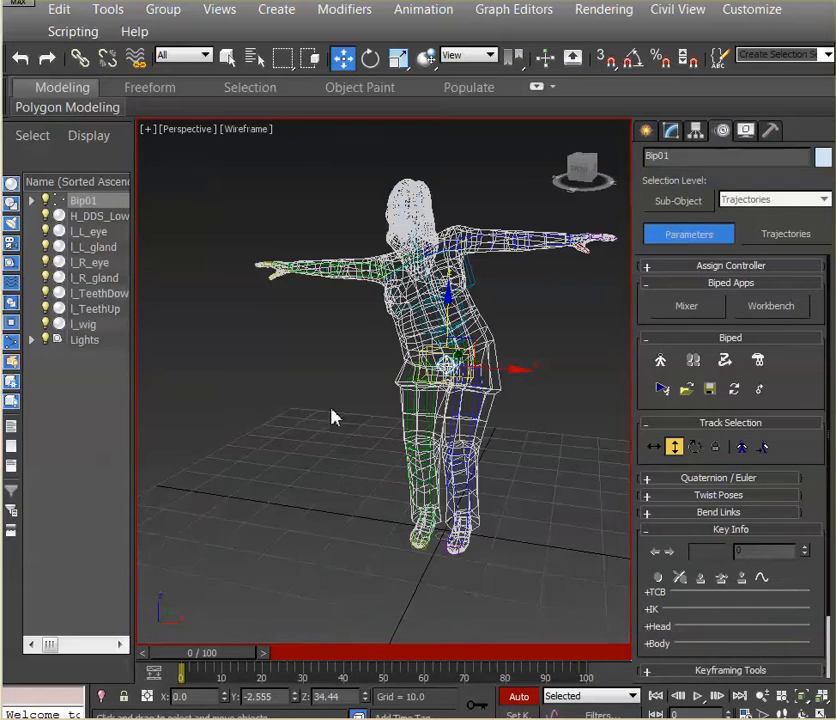
{"action": "left_click_drag", "start_coordinate": [450, 299], "coordinate": [450, 312]}
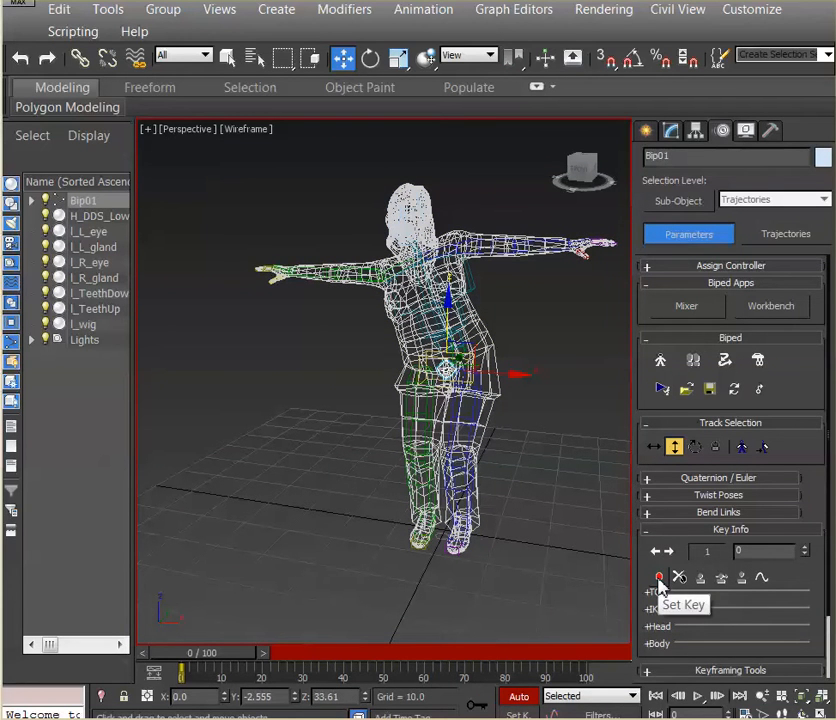